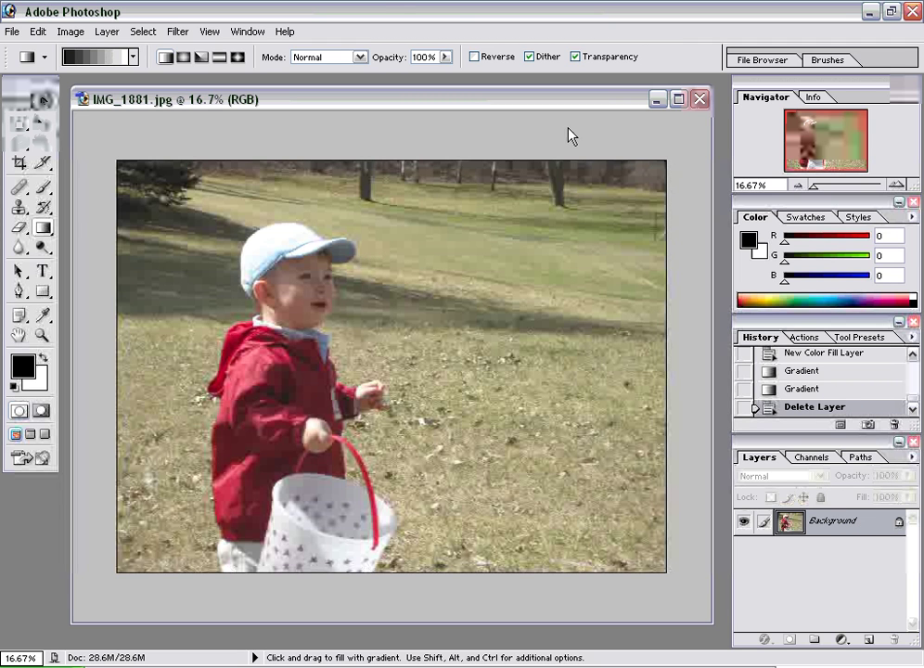
Duplicate the Background layer and keep the copy selected as the active layer.
click(237, 37)
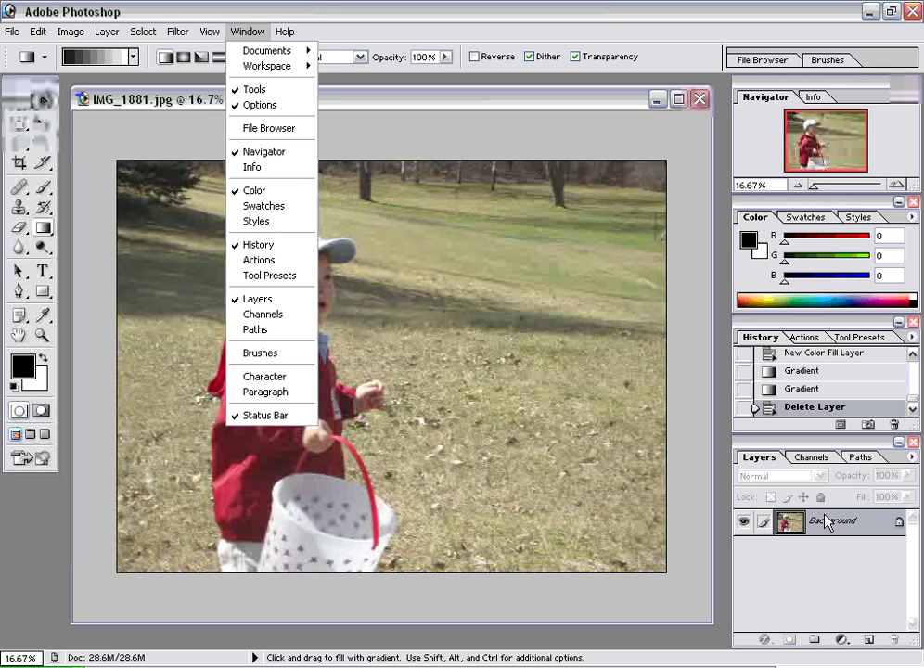
click(831, 569)
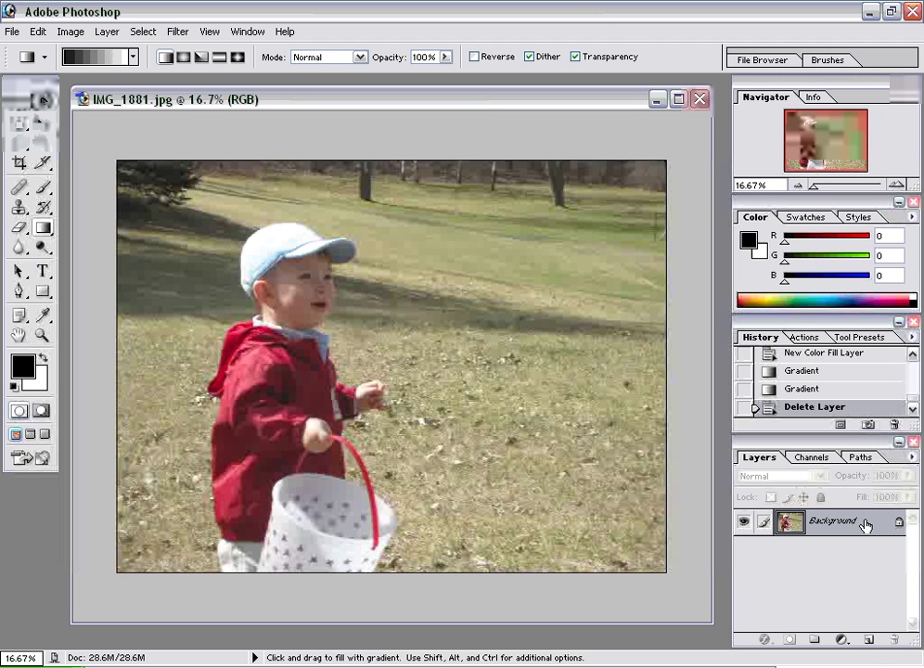
drag(865, 525, 879, 642)
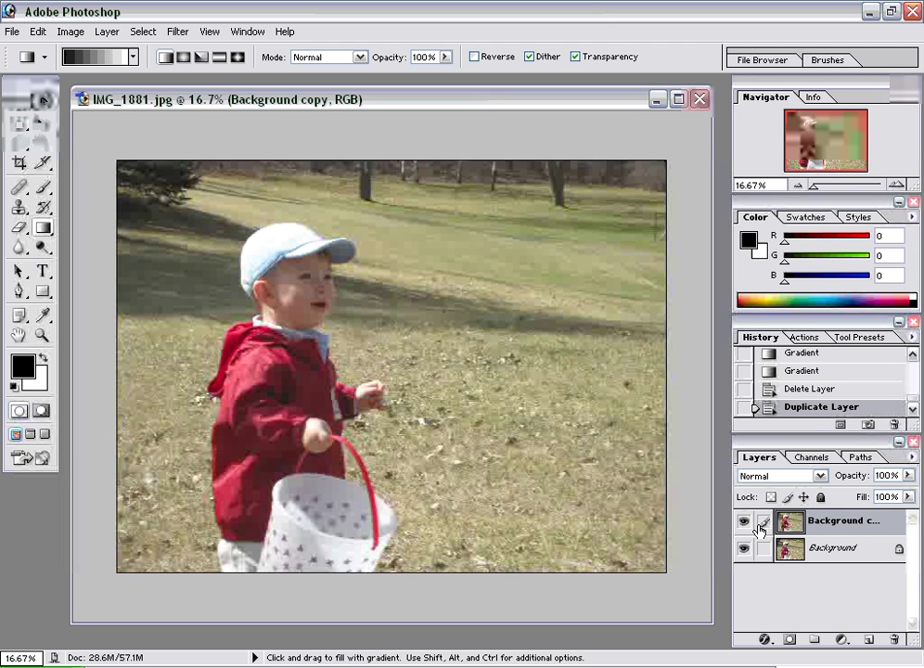
double_click(851, 522)
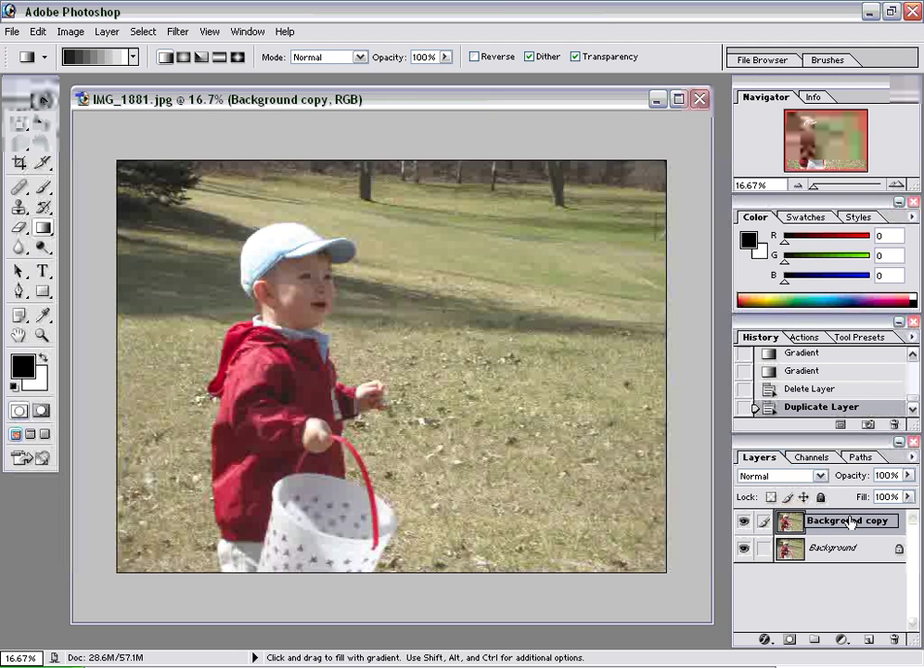
key(Return)
click(844, 553)
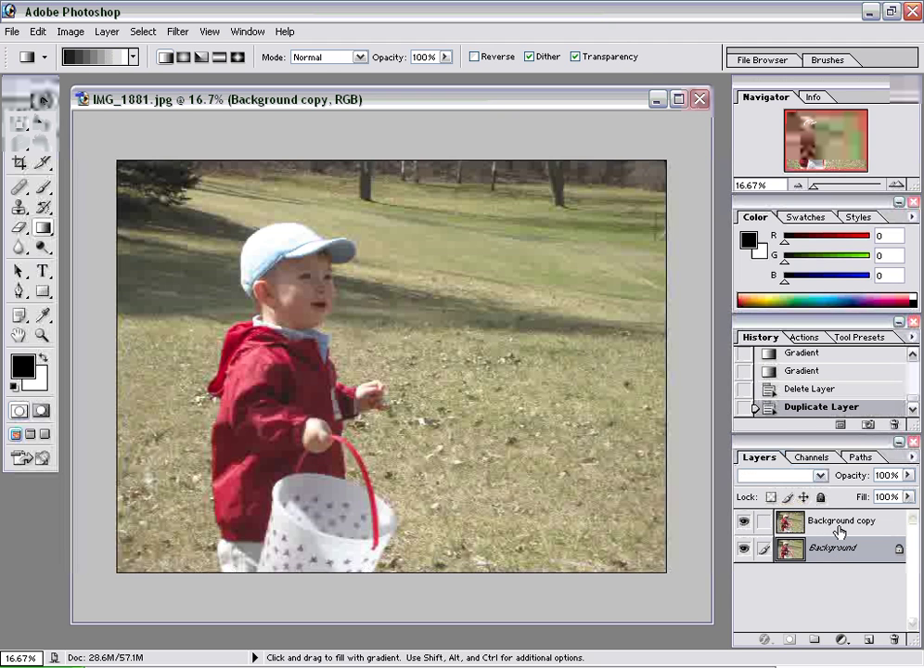
click(837, 526)
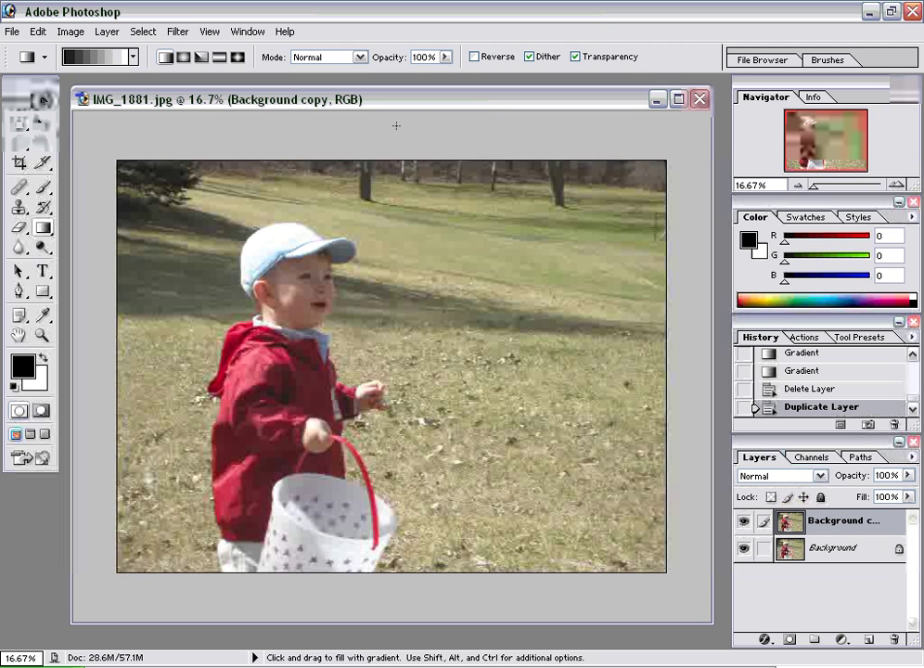
Apply a Gaussian Blur to the background copy, trying radii up to 115.2 pixels and settling on a moderate one slightly above 10.5 pixels.
click(178, 32)
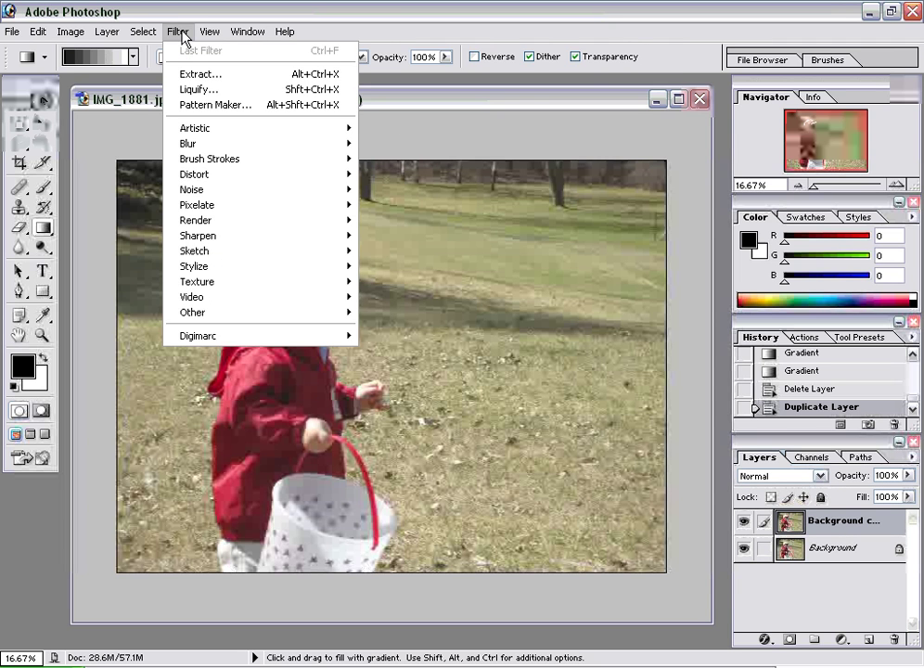
mouse_move(219, 150)
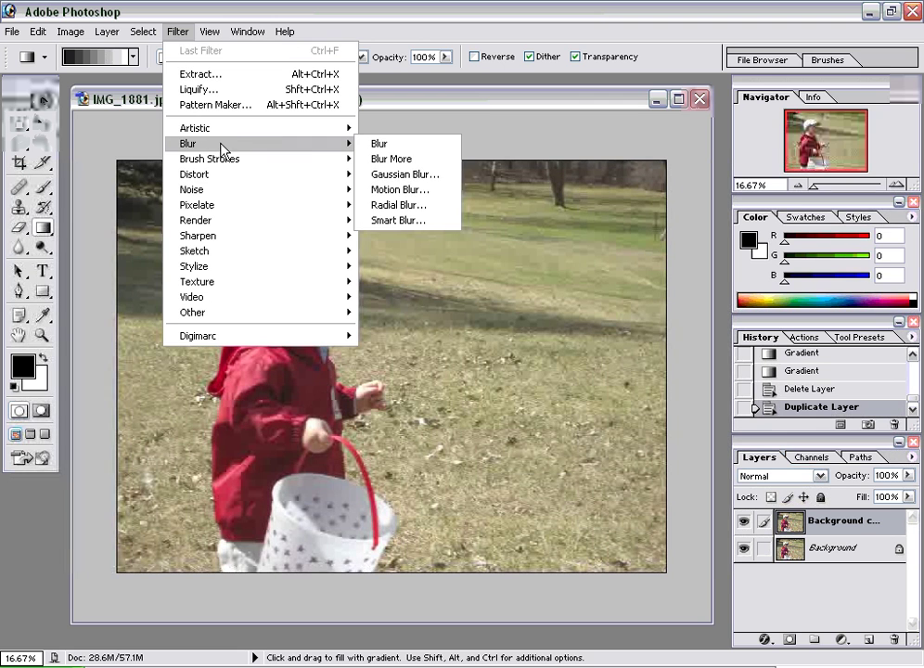
click(420, 182)
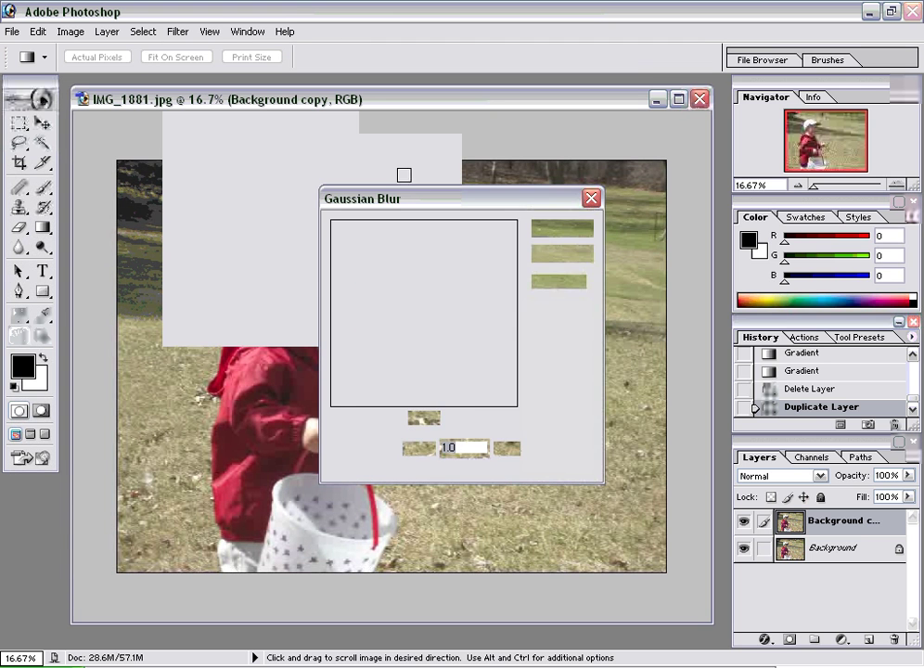
drag(413, 206, 648, 232)
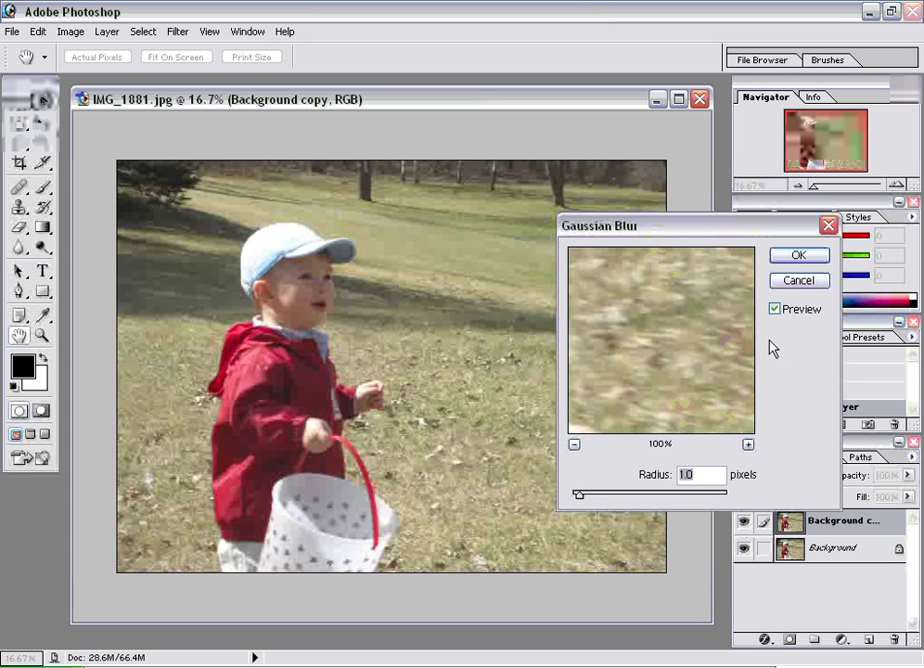
click(578, 498)
drag(582, 498, 629, 496)
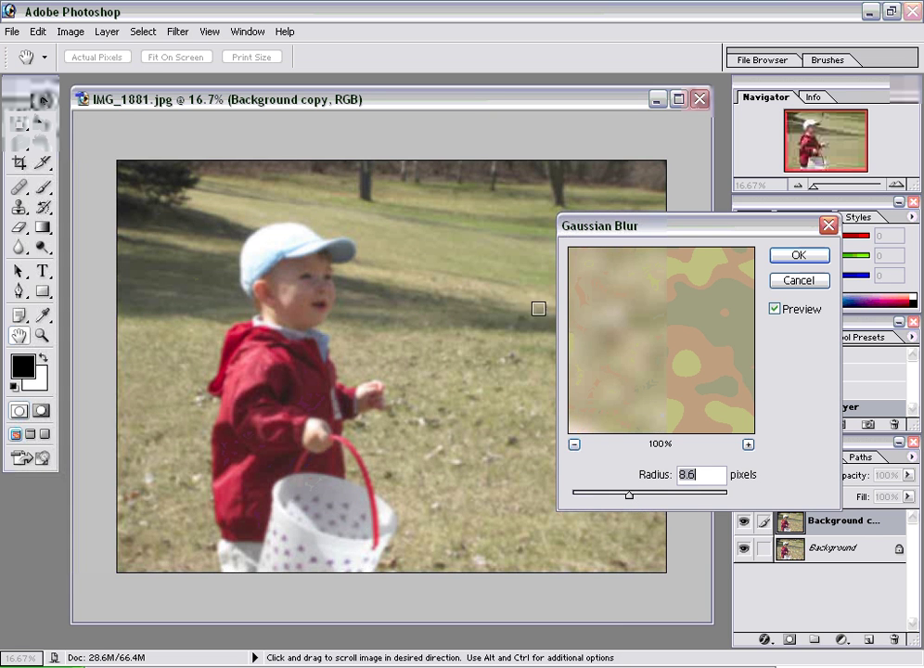
drag(629, 497, 715, 505)
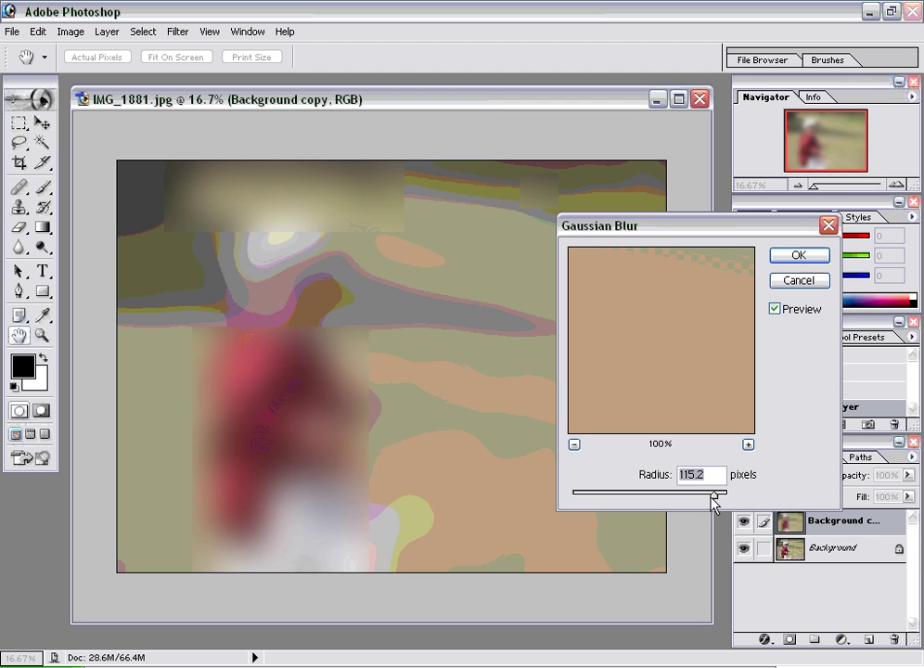
drag(714, 501, 680, 501)
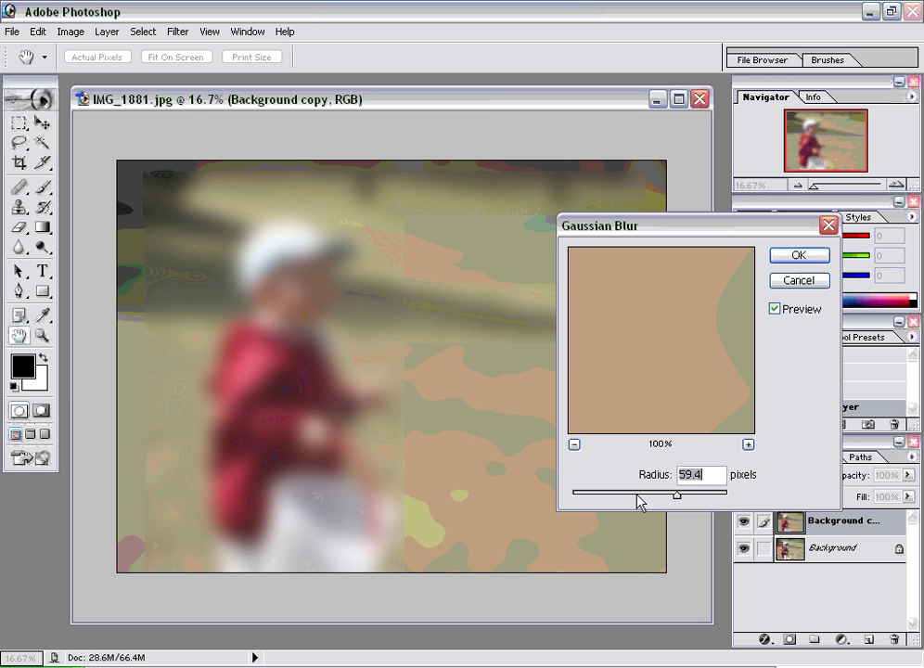
click(636, 495)
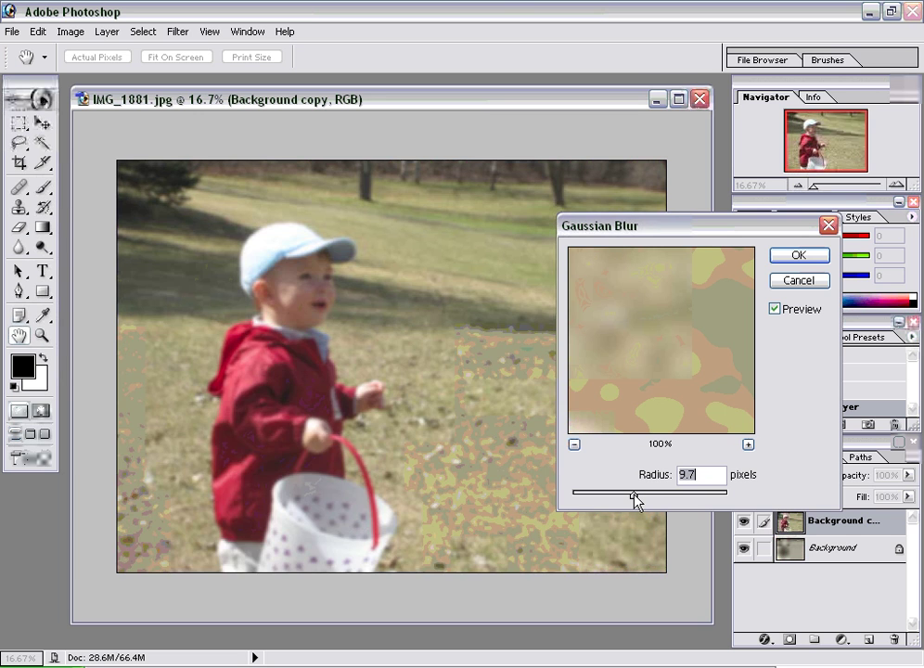
drag(635, 493, 641, 496)
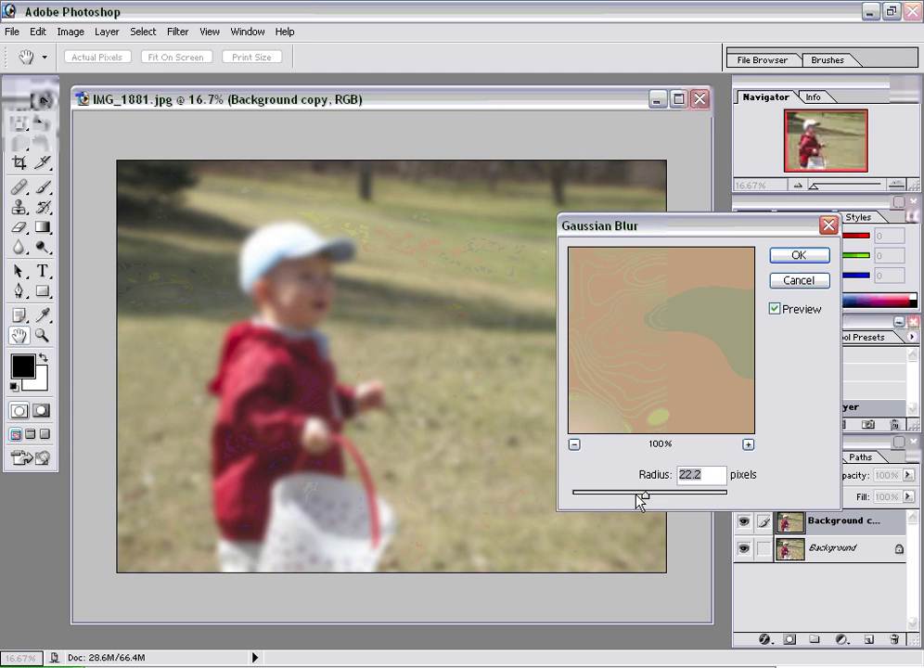
drag(639, 497, 634, 497)
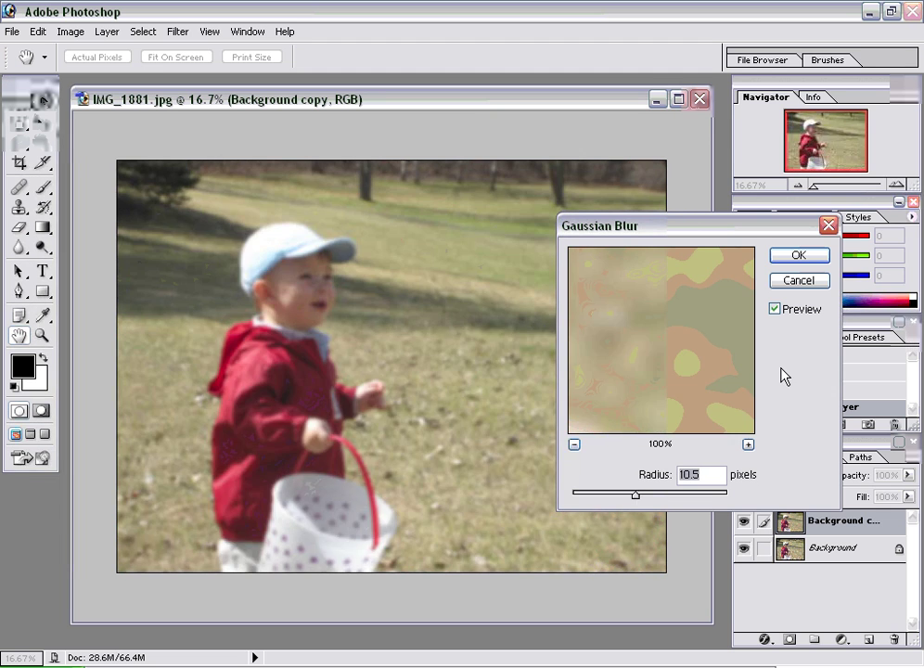
drag(635, 494, 638, 496)
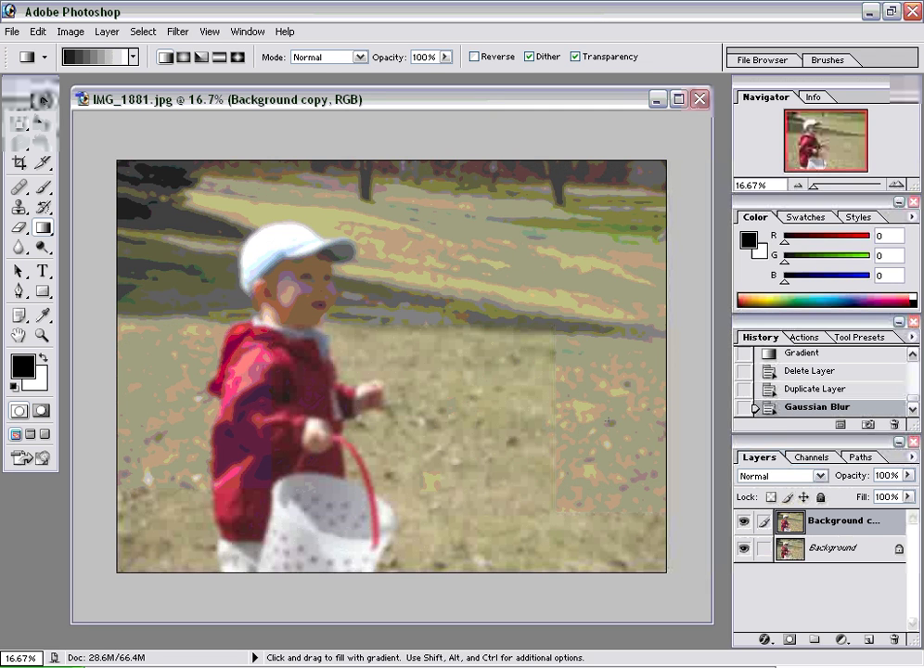
Hide and reshow the blurred copy for comparison, and add a layer mask to it, ready for painting with the Brush tool.
click(742, 526)
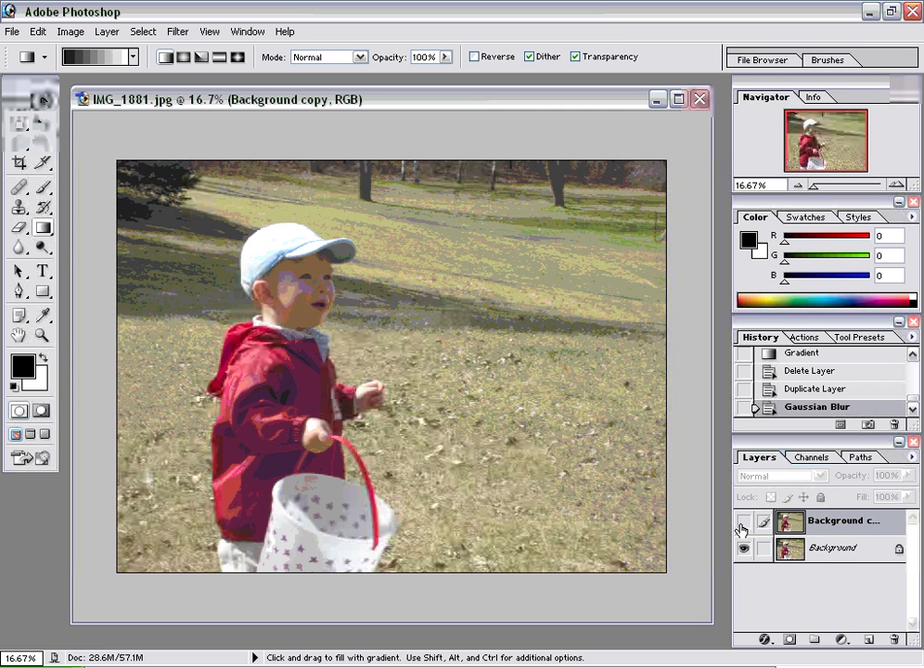
click(743, 525)
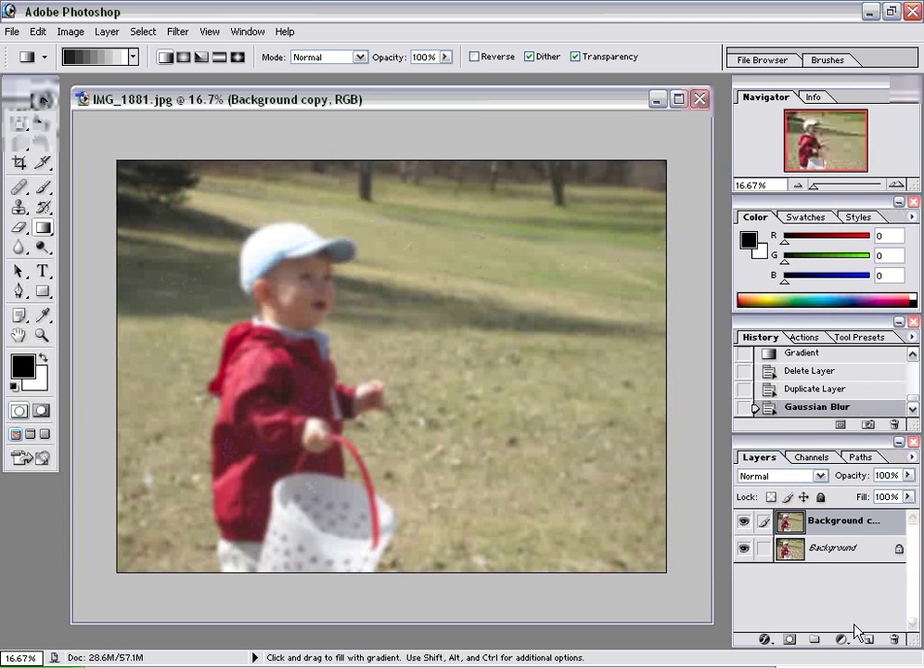
click(788, 642)
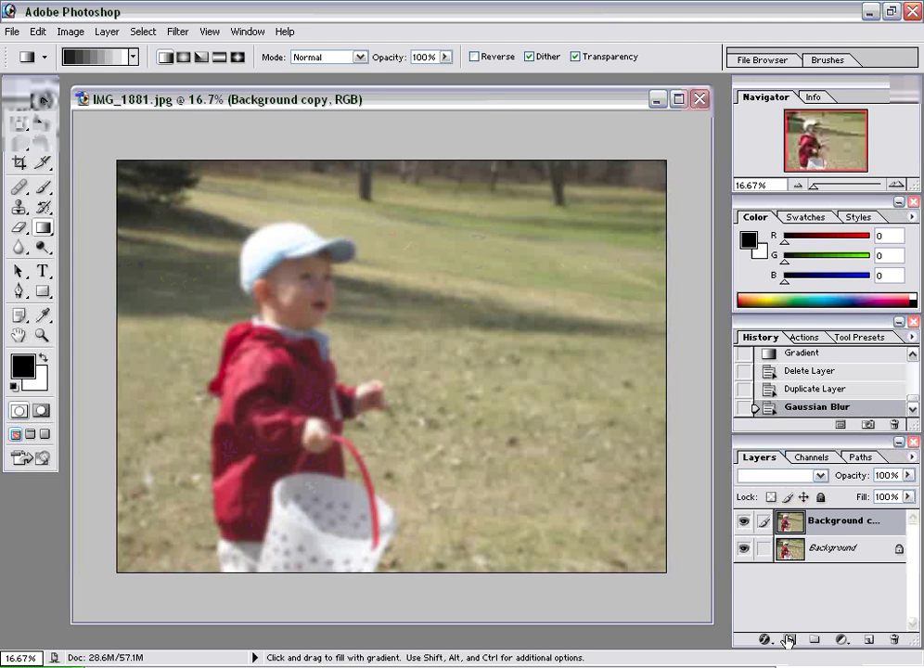
click(833, 531)
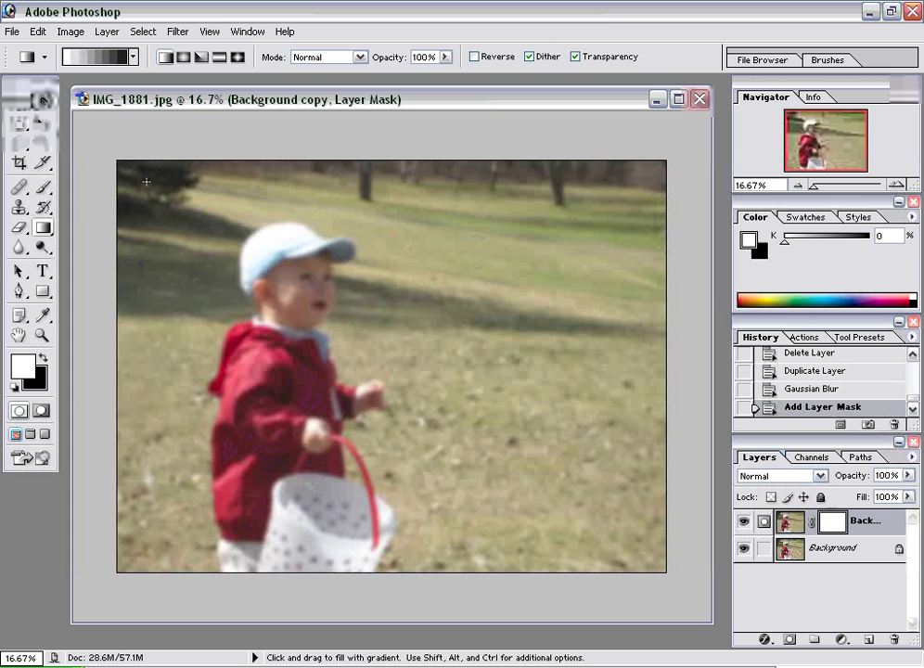
click(43, 189)
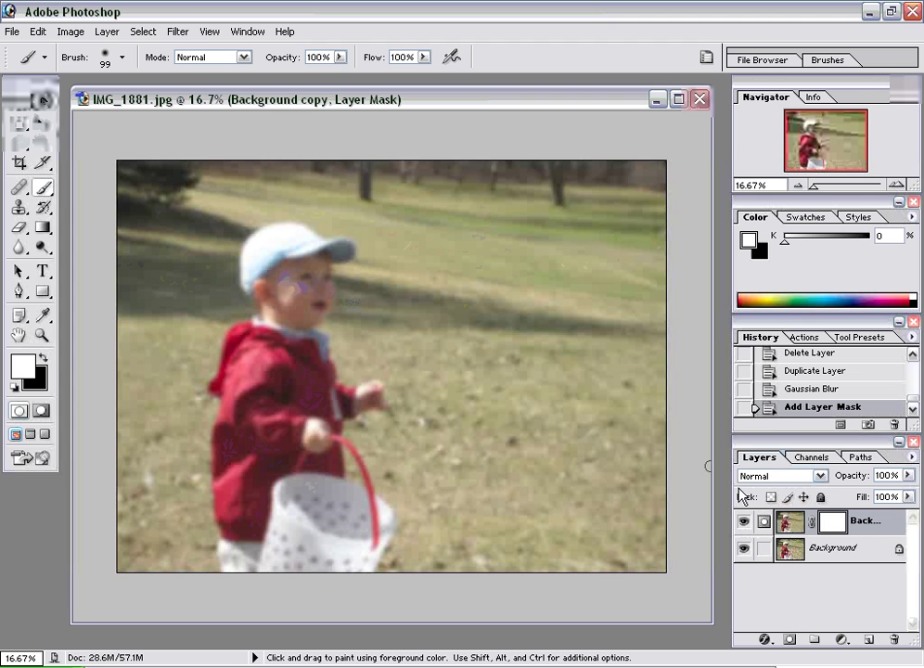
Try a short black brush stroke outward from the boy's mouth on the blurred layer's image instead of its mask, and undo it.
click(832, 523)
click(790, 523)
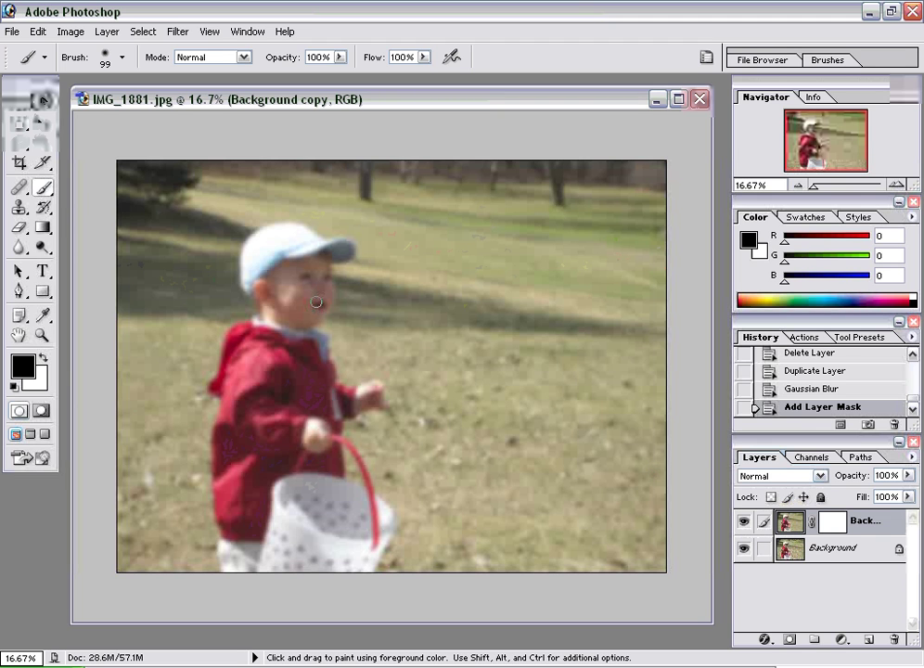
drag(317, 302, 389, 300)
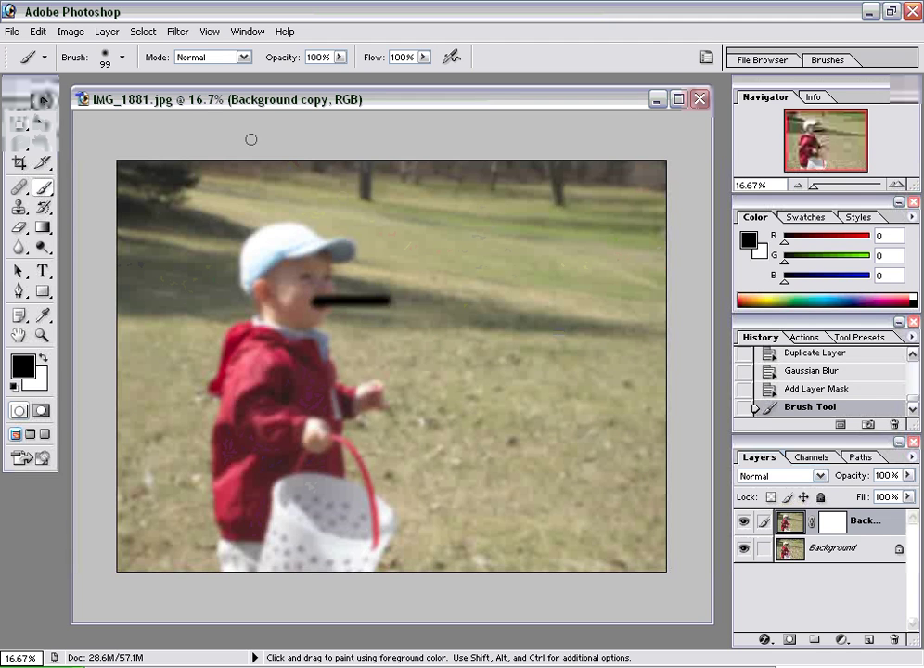
key(ctrl+z)
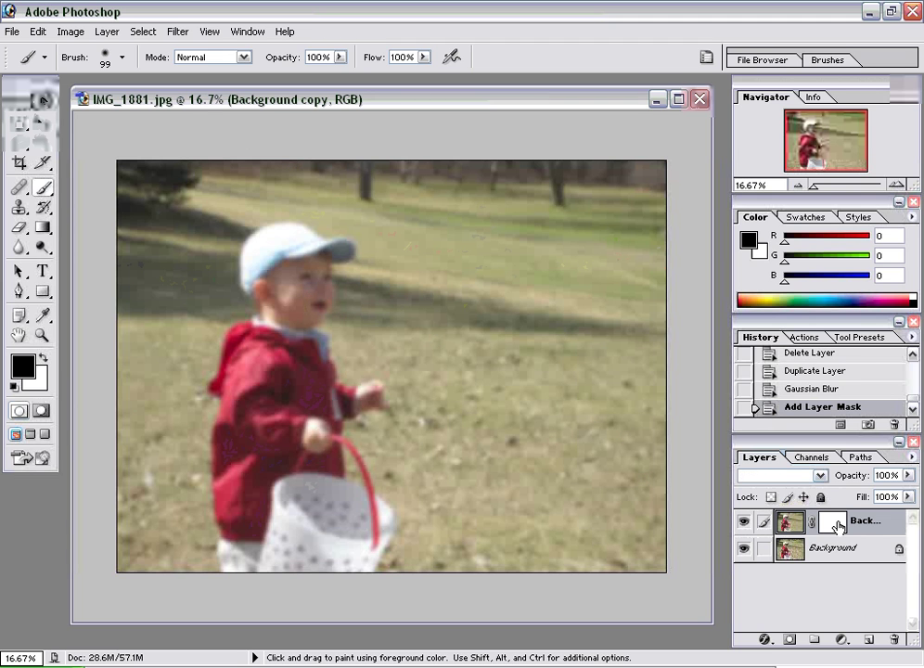
Paint black on the blurred copy's layer mask over the boy's face and cap with a 110 px brush to reveal the sharp original.
click(835, 522)
key(x)
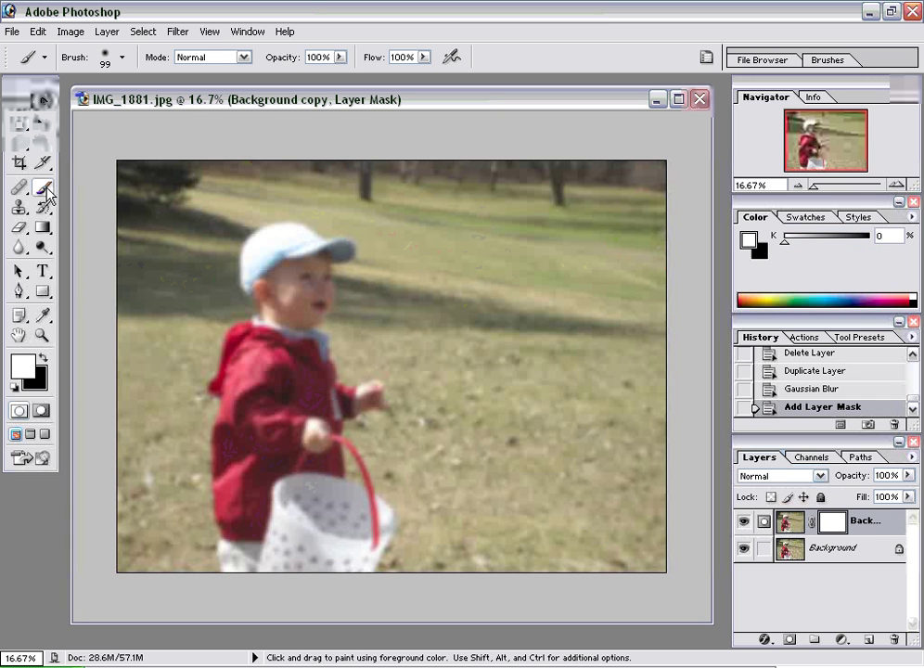
click(122, 58)
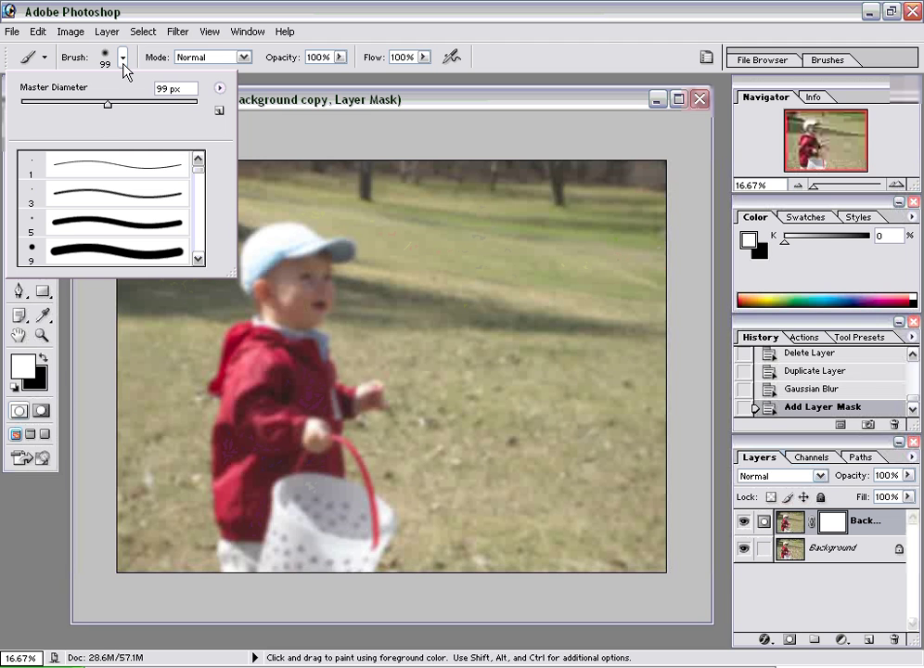
drag(108, 104, 114, 104)
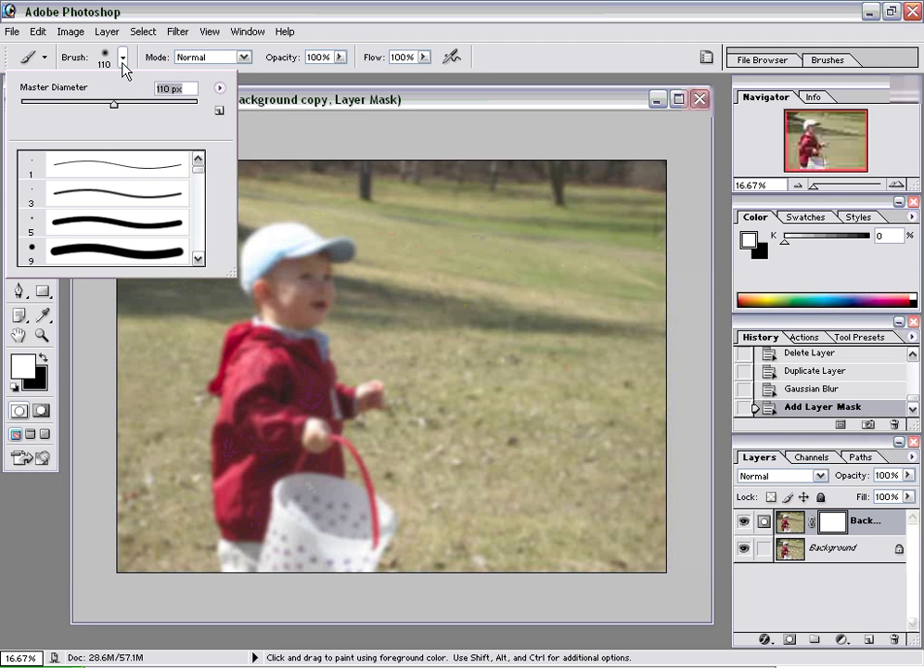
click(121, 62)
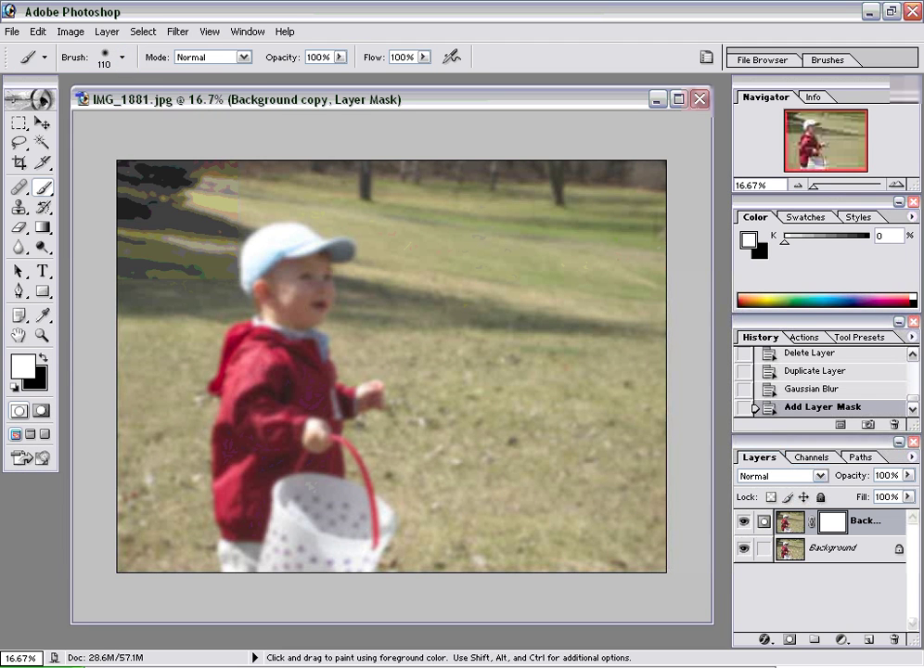
click(42, 359)
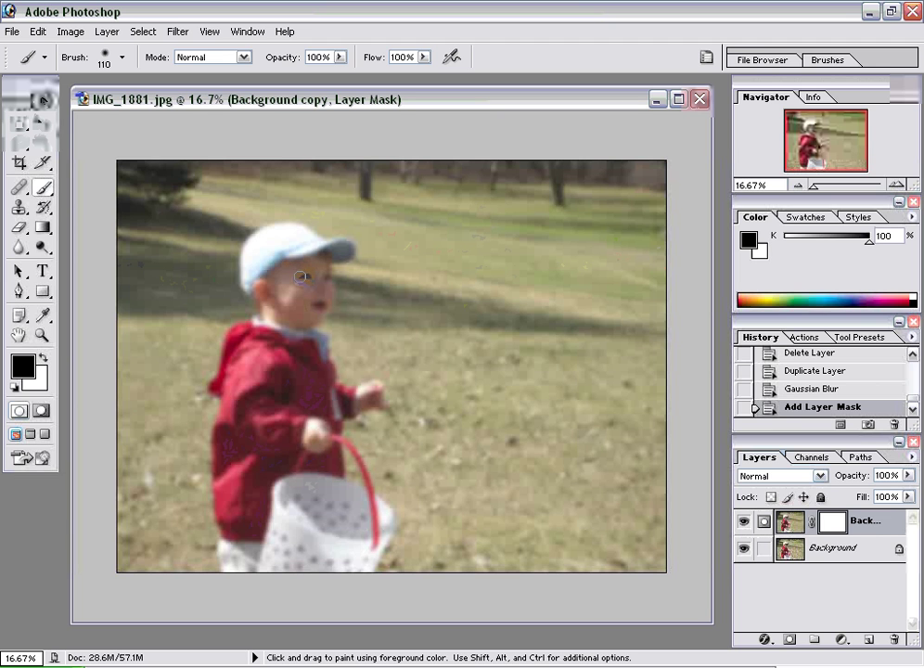
mouse_move(308, 277)
mouse_down()
mouse_move(302, 307)
mouse_move(310, 288)
mouse_move(300, 274)
mouse_move(288, 294)
mouse_move(297, 302)
mouse_move(317, 288)
mouse_move(287, 282)
mouse_move(285, 295)
mouse_move(297, 297)
mouse_move(295, 248)
mouse_up()
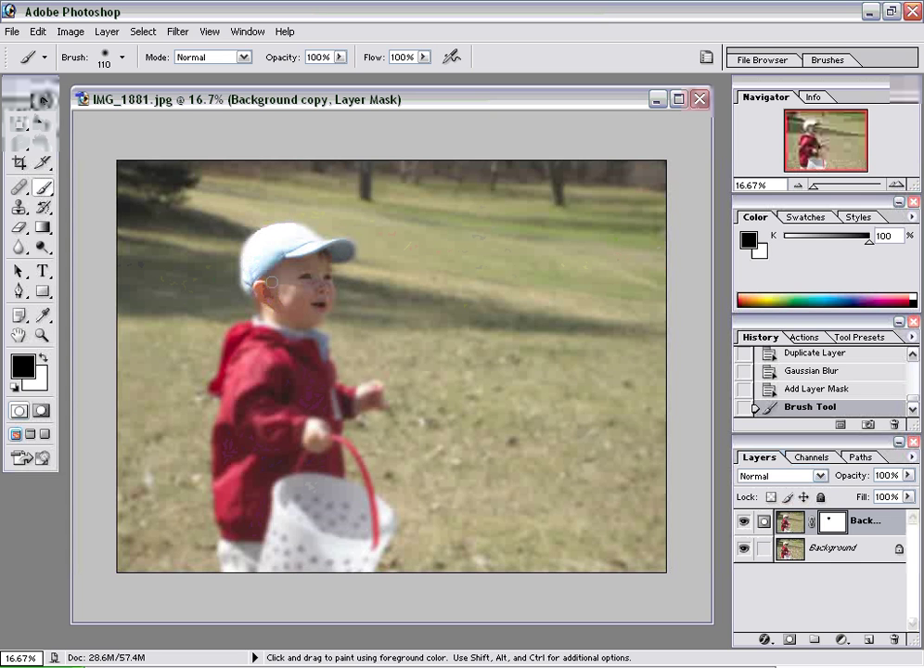
click(292, 304)
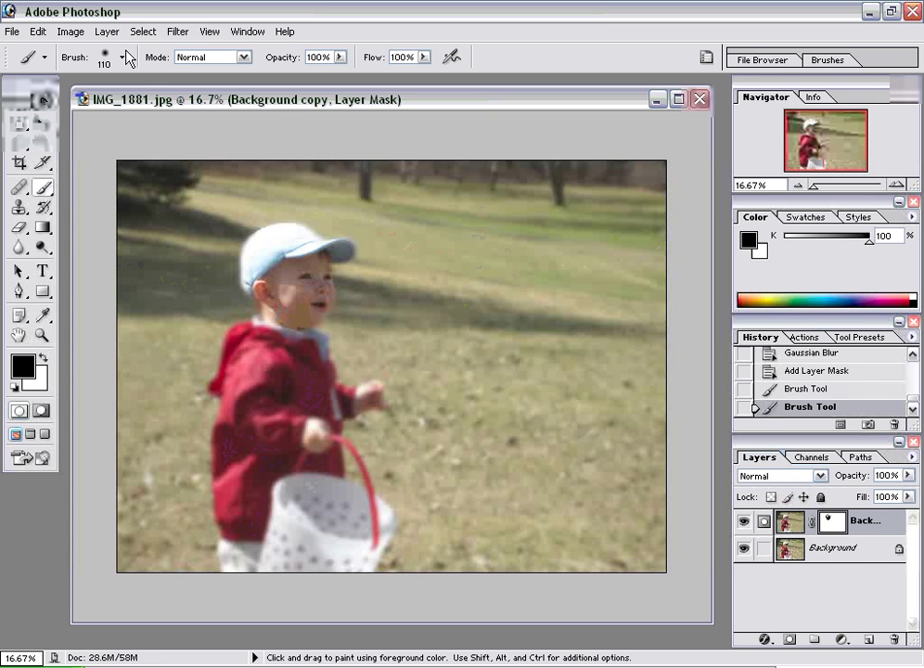
Paint black on the mask over the boy's jacket, hands and basket with a 261 px brush, and hide and reshow the blurred copy for comparison.
click(122, 56)
click(159, 104)
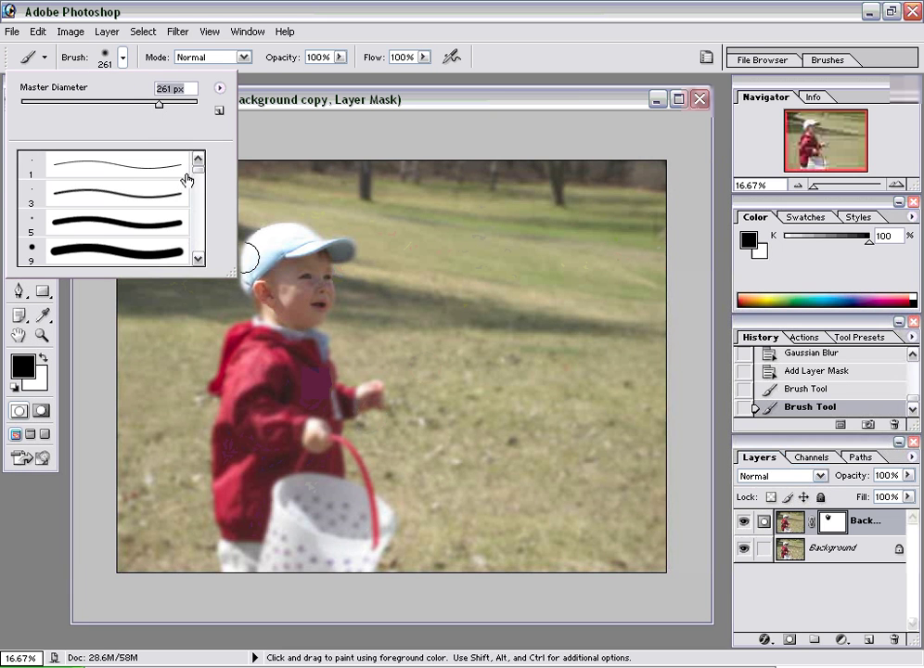
click(285, 361)
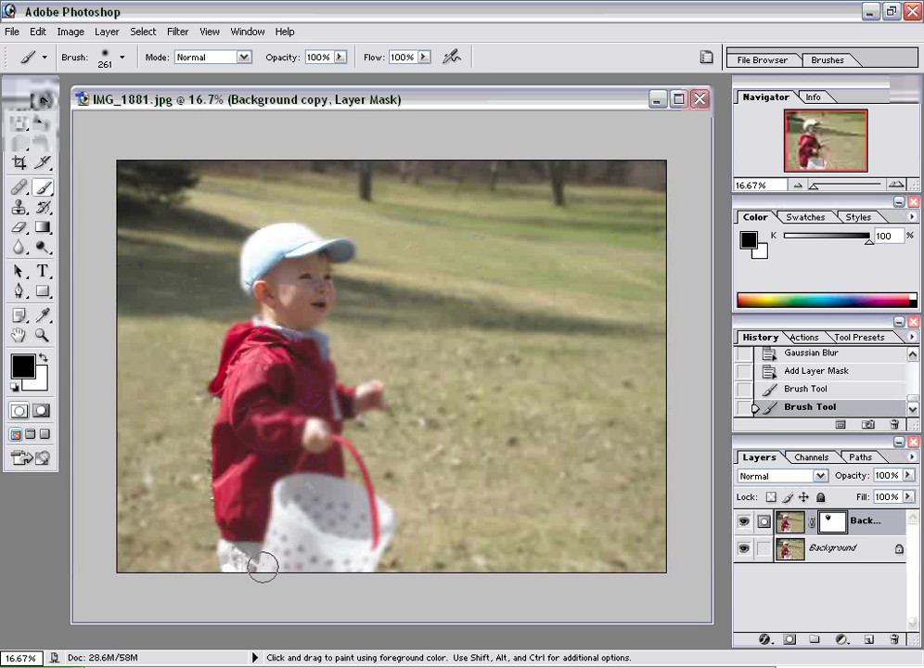
mouse_move(263, 567)
mouse_down()
mouse_move(336, 563)
mouse_move(381, 536)
mouse_move(366, 493)
mouse_move(325, 464)
mouse_up()
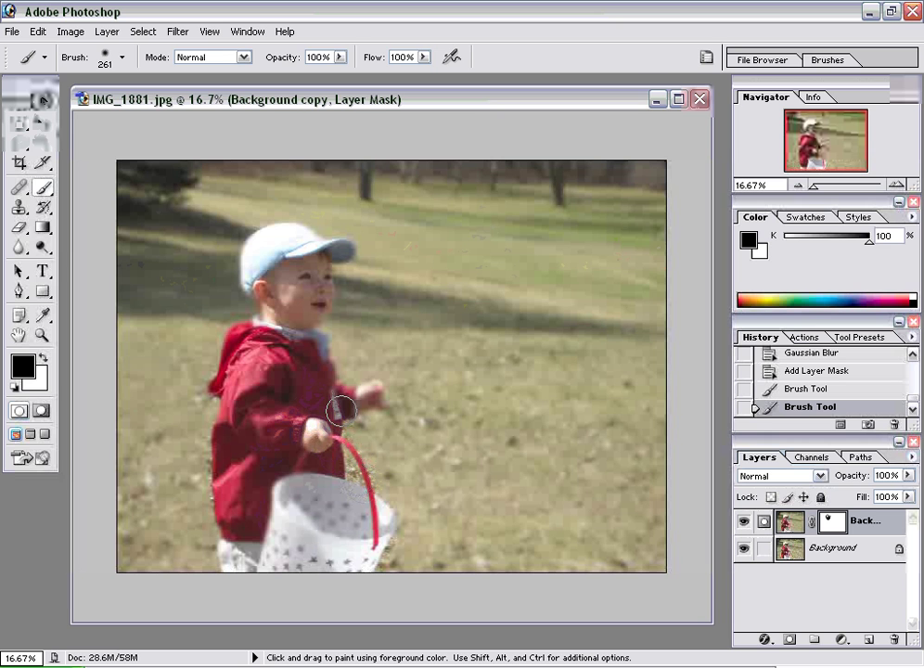
mouse_move(341, 408)
mouse_down()
mouse_move(372, 396)
mouse_move(329, 392)
mouse_move(296, 340)
mouse_move(322, 277)
mouse_move(316, 254)
mouse_move(349, 251)
mouse_move(279, 243)
mouse_up()
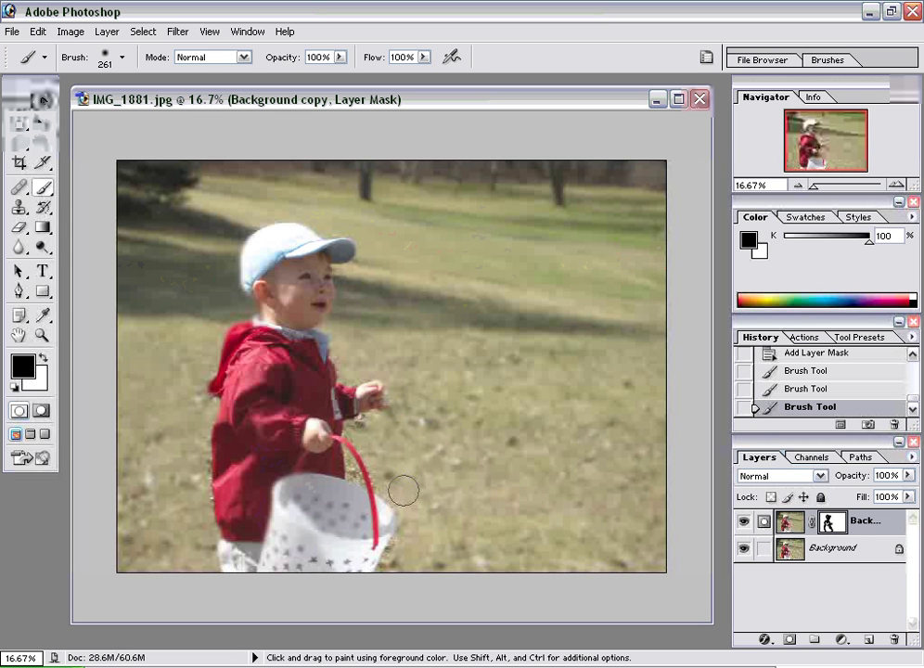
drag(405, 489, 362, 475)
click(743, 522)
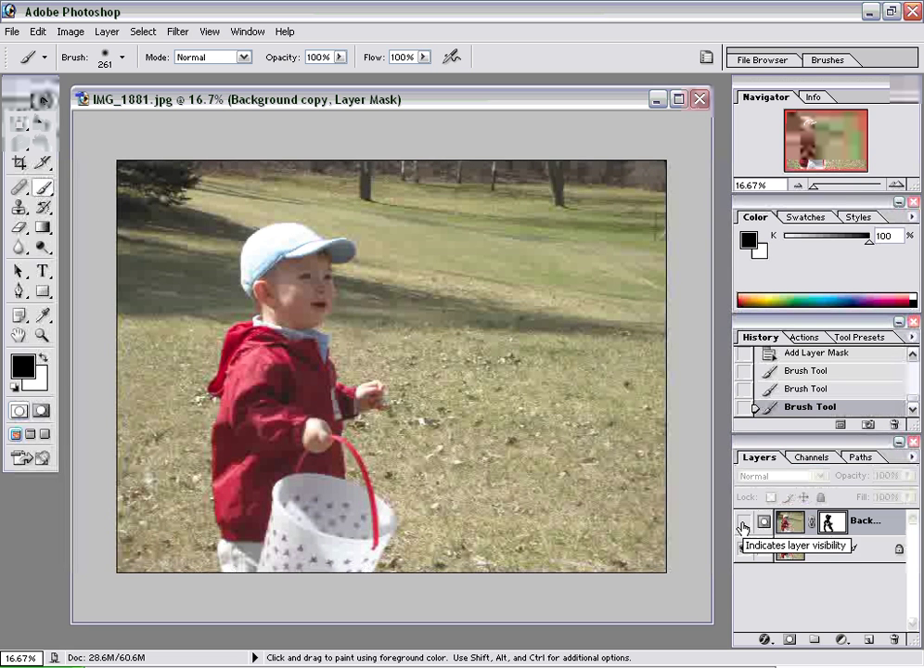
click(743, 523)
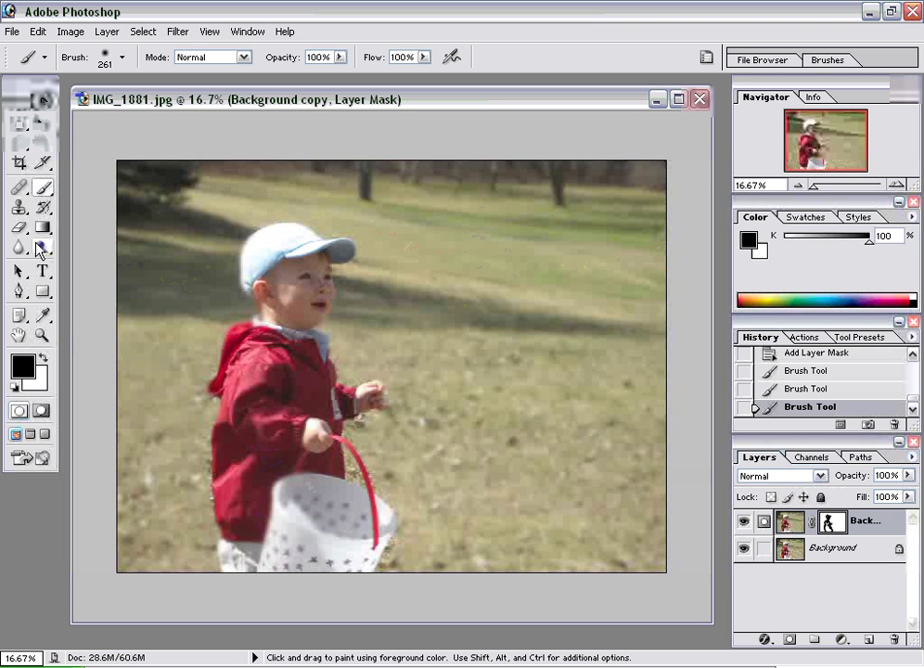
Switch to white, paint on the mask just outside the boy's red hood to restore the blur, and reduce the brush diameter to 97 px.
key(x)
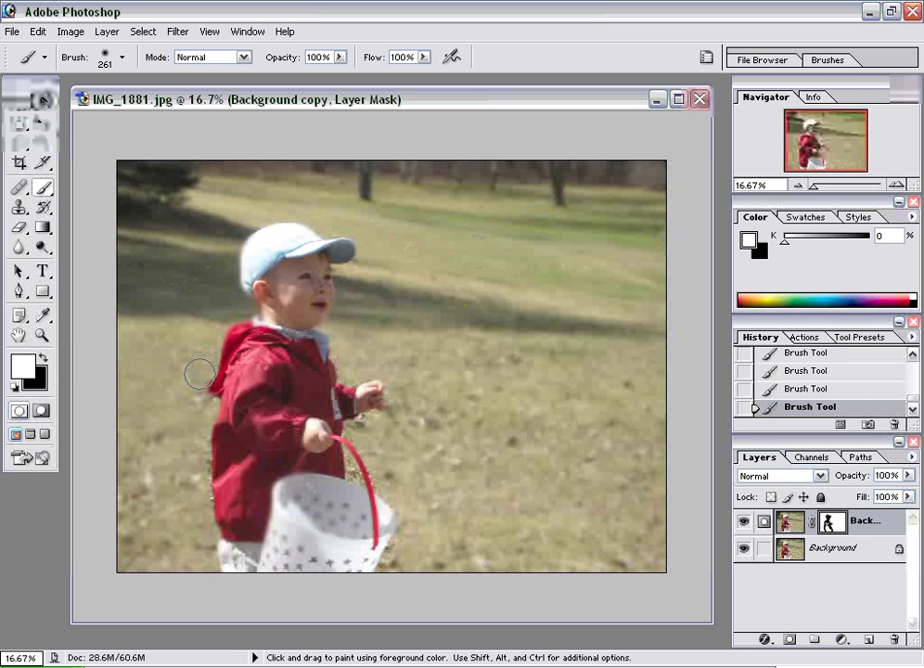
click(201, 369)
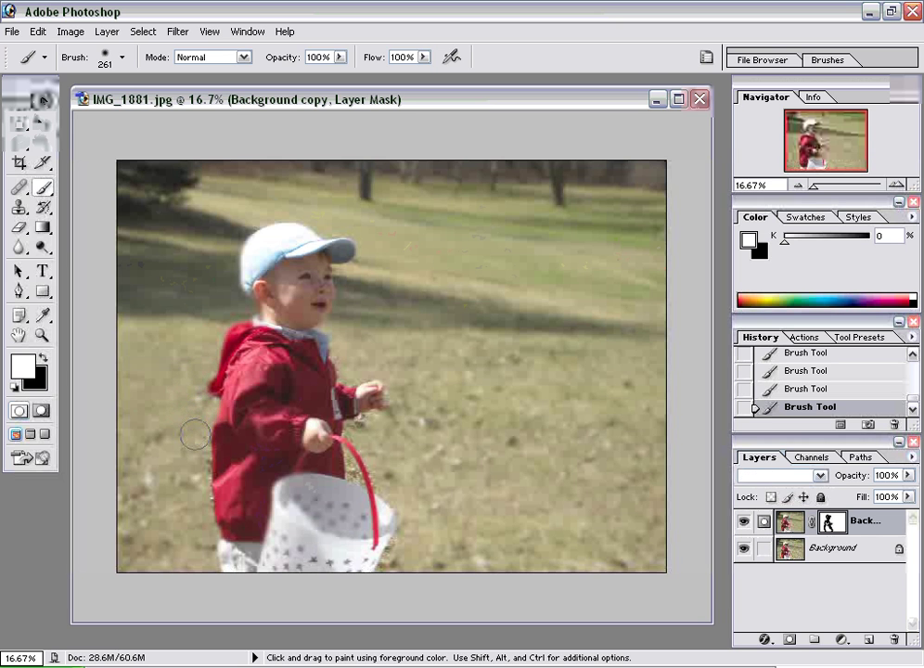
click(121, 57)
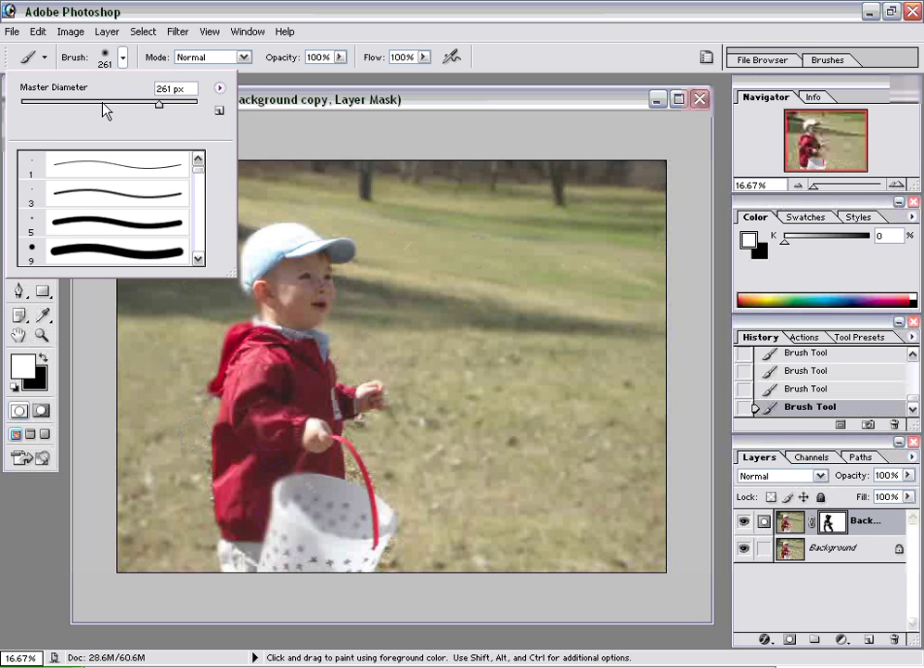
text(97)
key(Return)
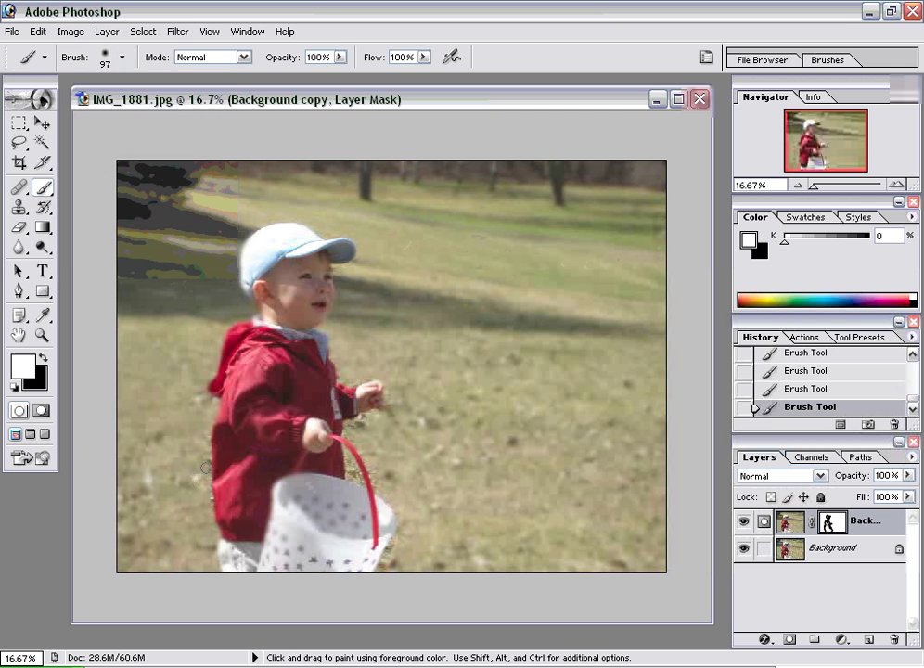